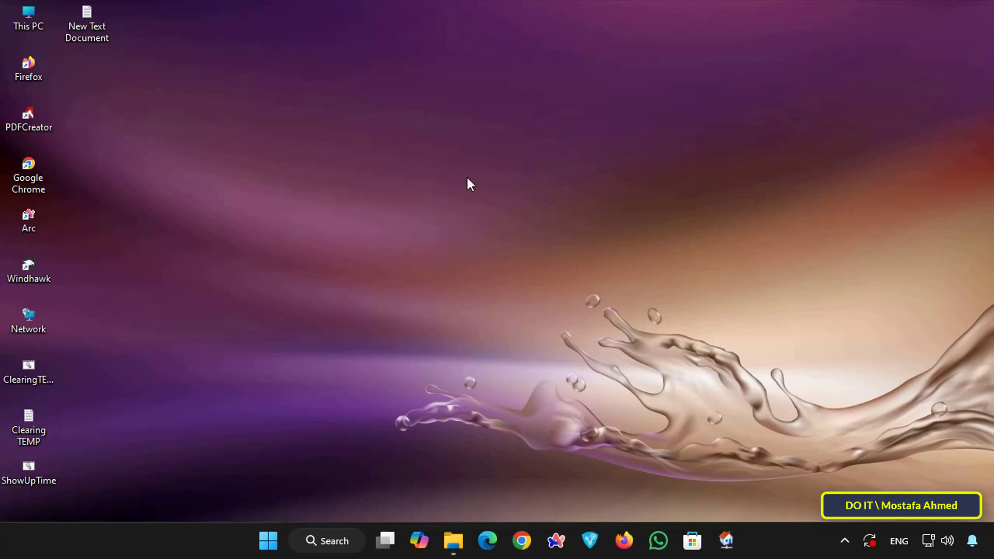
Open This PC and examine the properties of the DOIT (F:) USB drive.
double_click(31, 20)
left_click(852, 145)
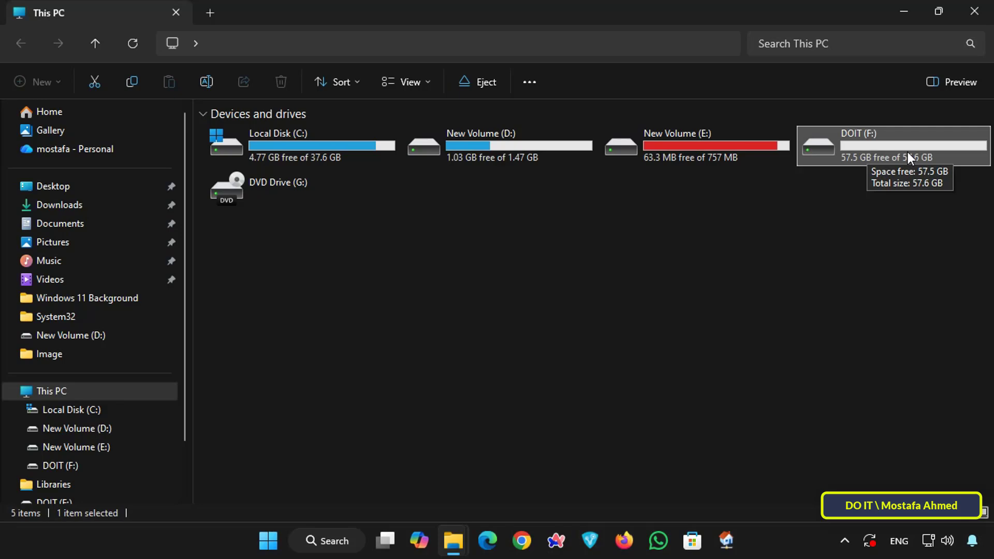
right_click(859, 143)
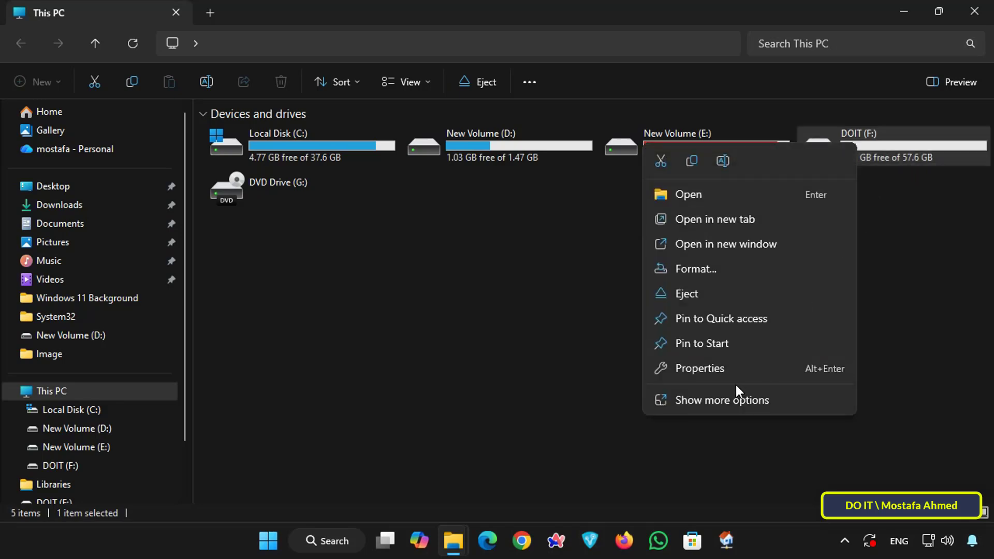
left_click(716, 370)
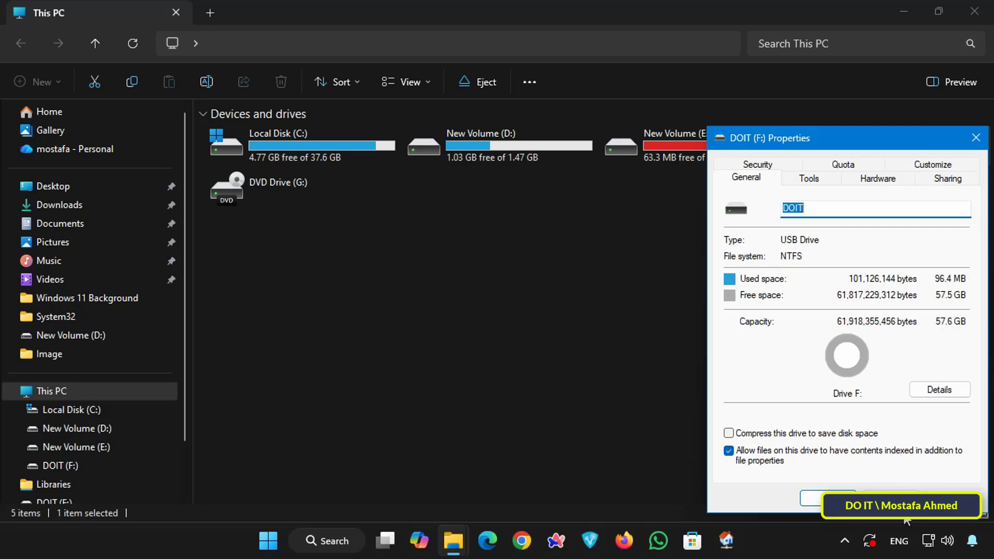
left_click(892, 499)
Turn on BitLocker for the DOIT (F:) drive.
right_click(875, 158)
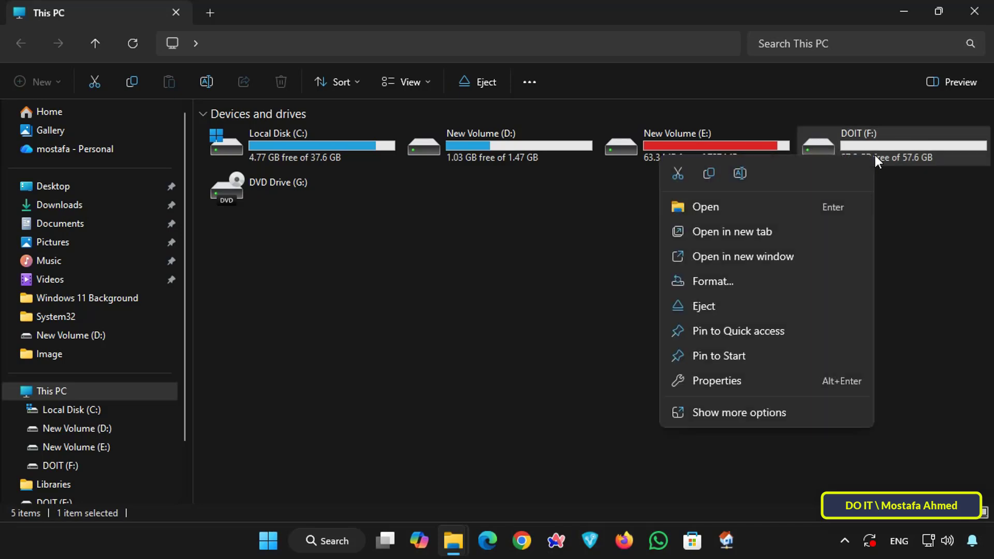
left_click(768, 410)
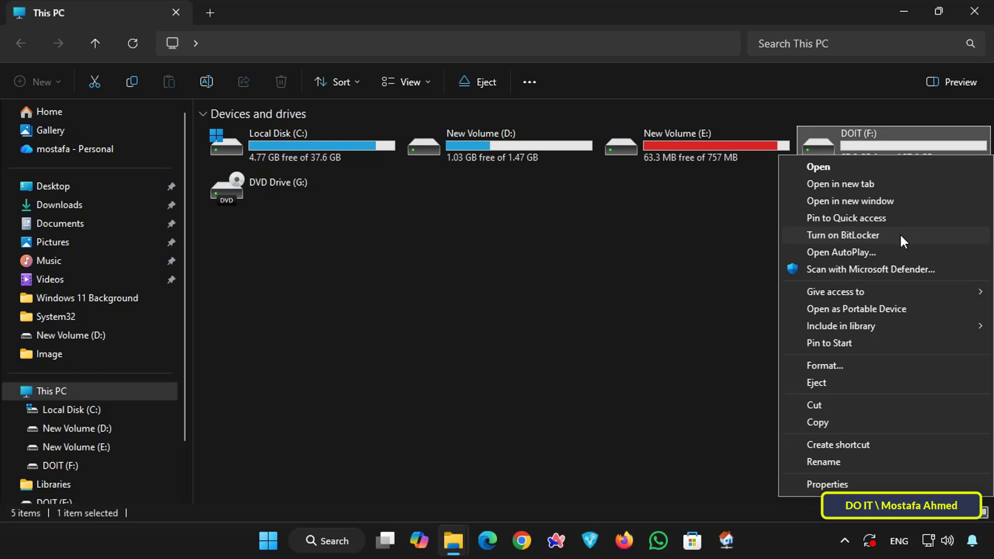
left_click(904, 239)
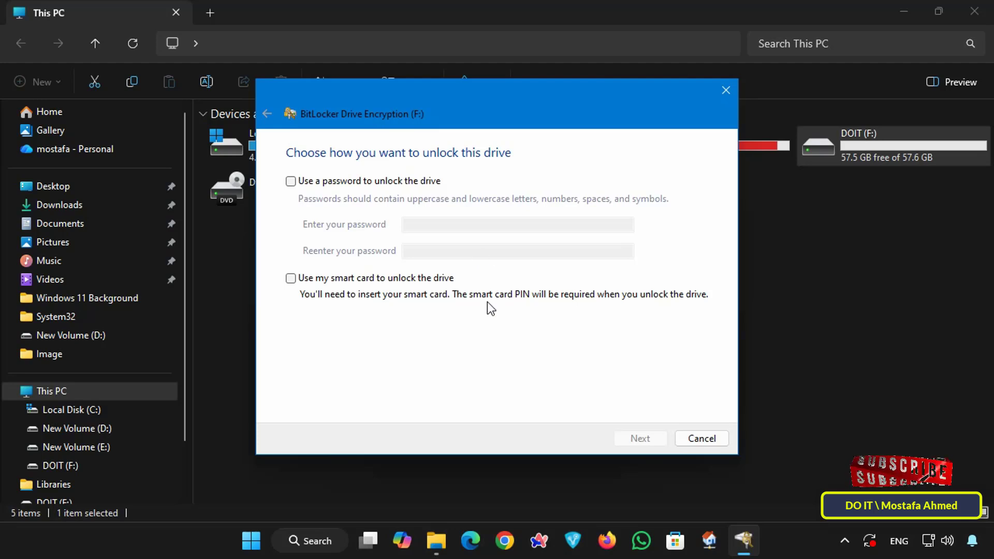
Choose to unlock the drive with a password, then enter and re-enter the BitLocker password.
left_click(369, 182)
left_click(416, 223)
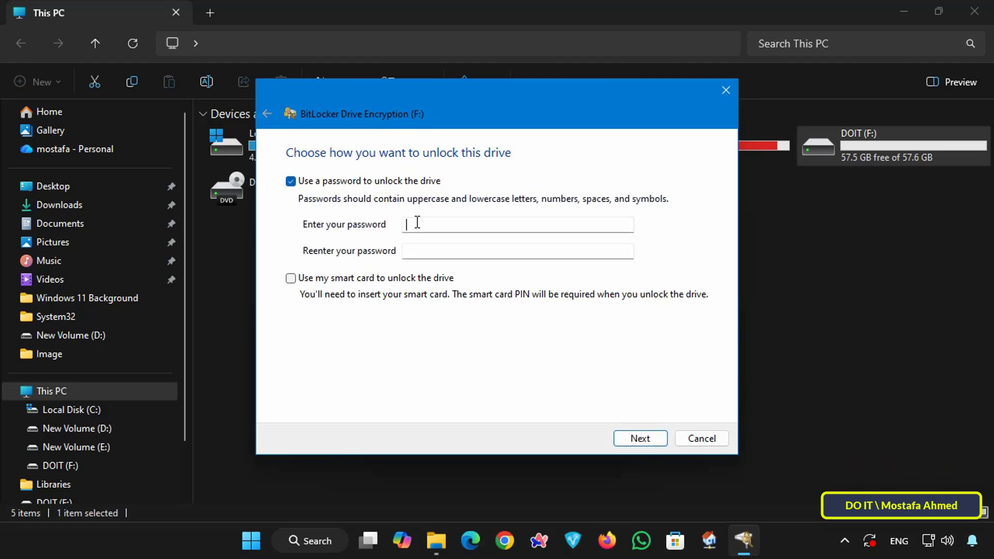
type("•••••••")
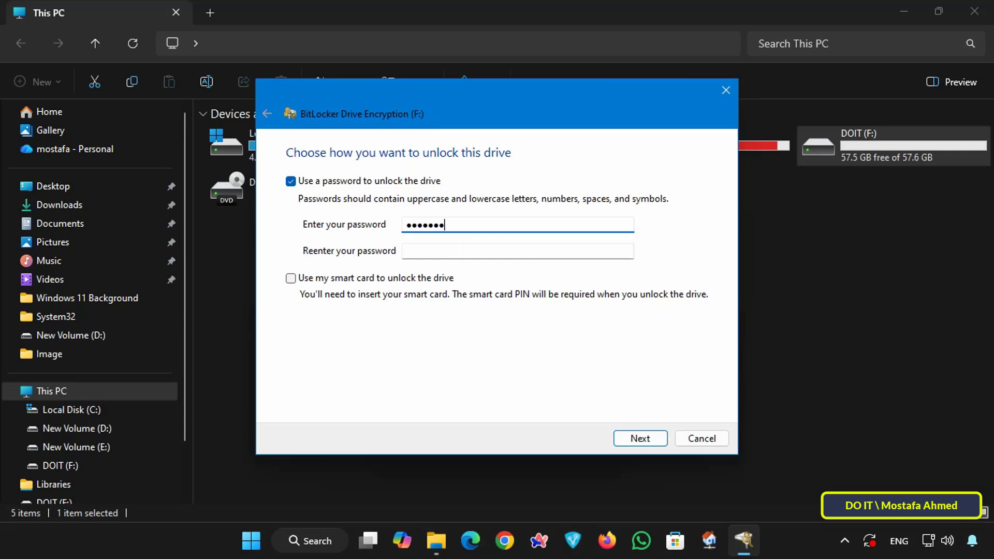
type("••••")
key("Tab")
type("•••••")
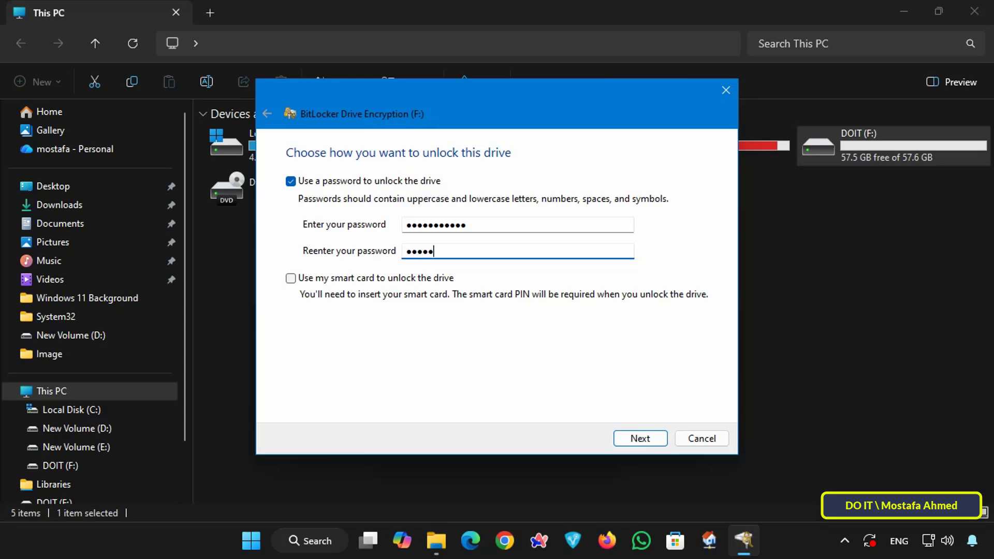
type("••••••")
left_click(644, 438)
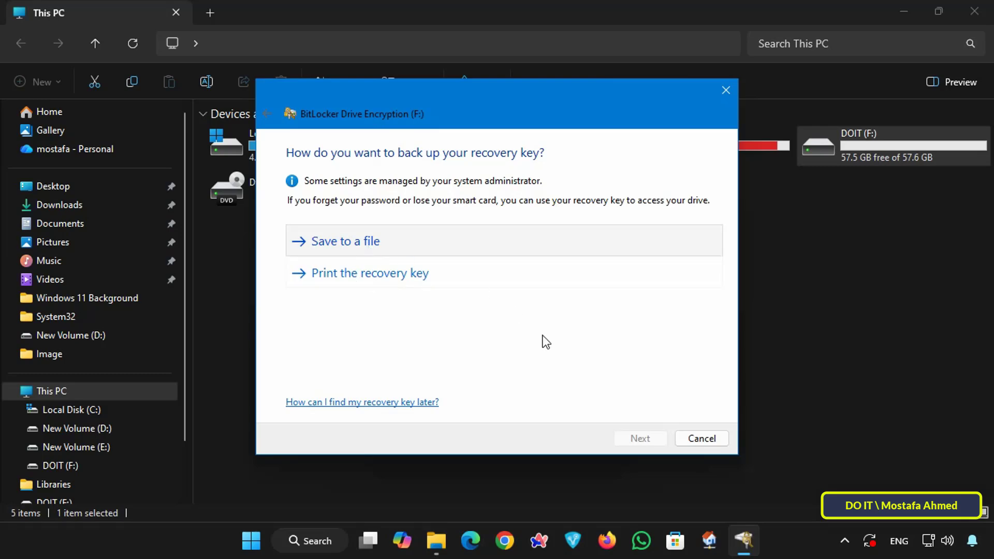
Back up the recovery key to a text file in the Documents folder and continue the encryption setup.
left_click(371, 242)
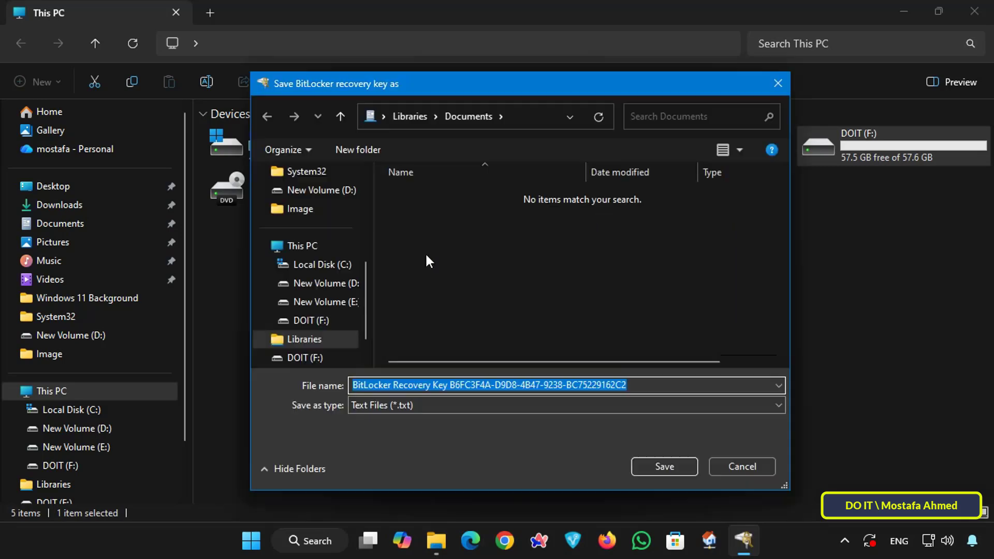
left_click(331, 264)
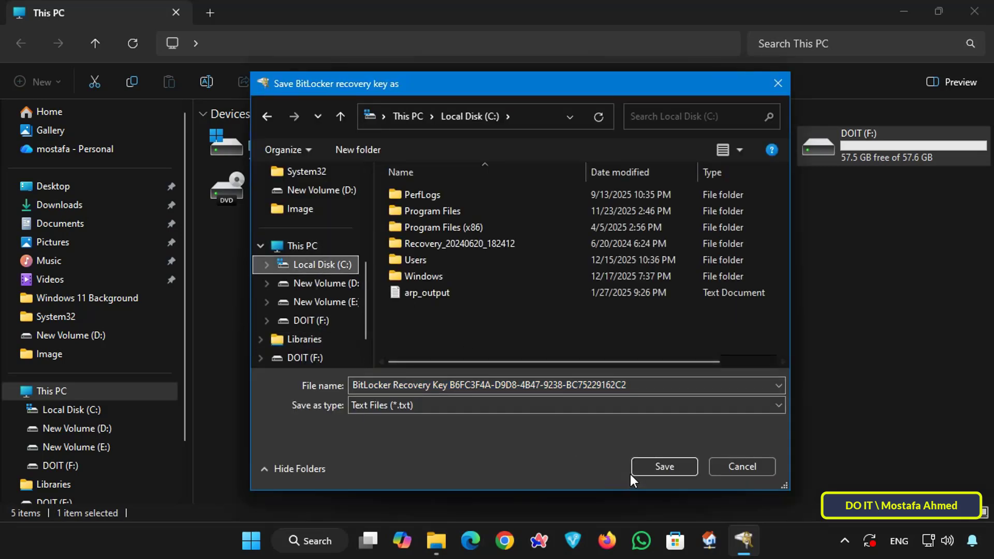
left_click(656, 469)
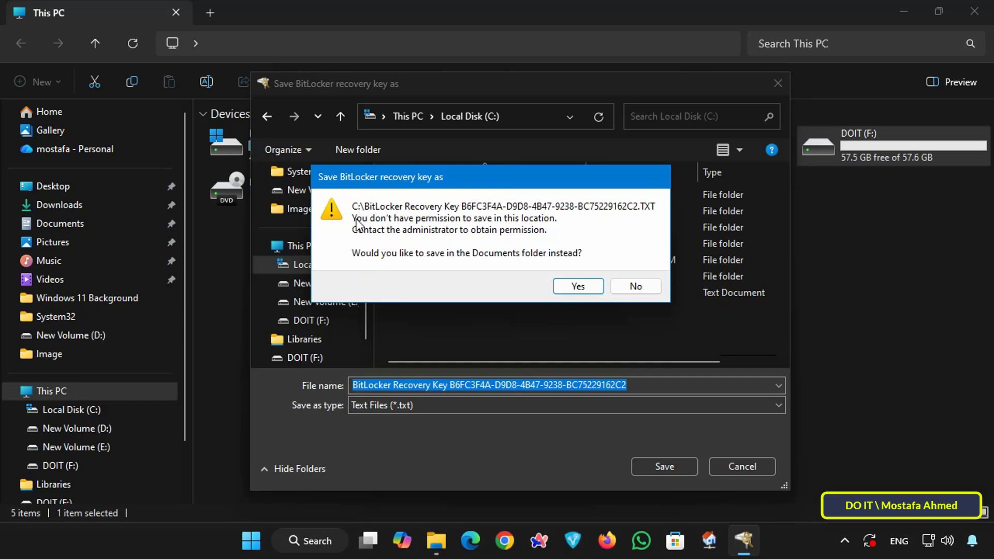
left_click(585, 286)
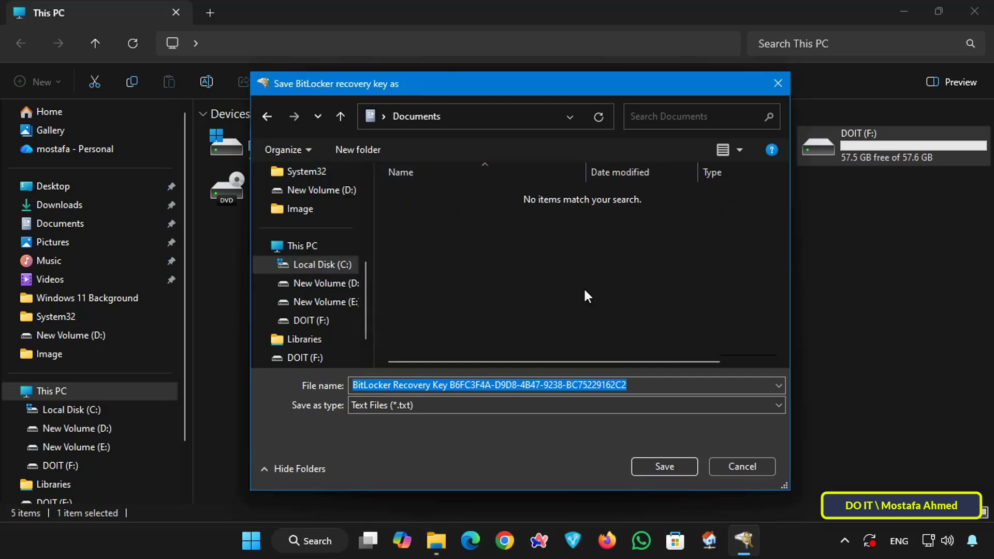
left_click(652, 468)
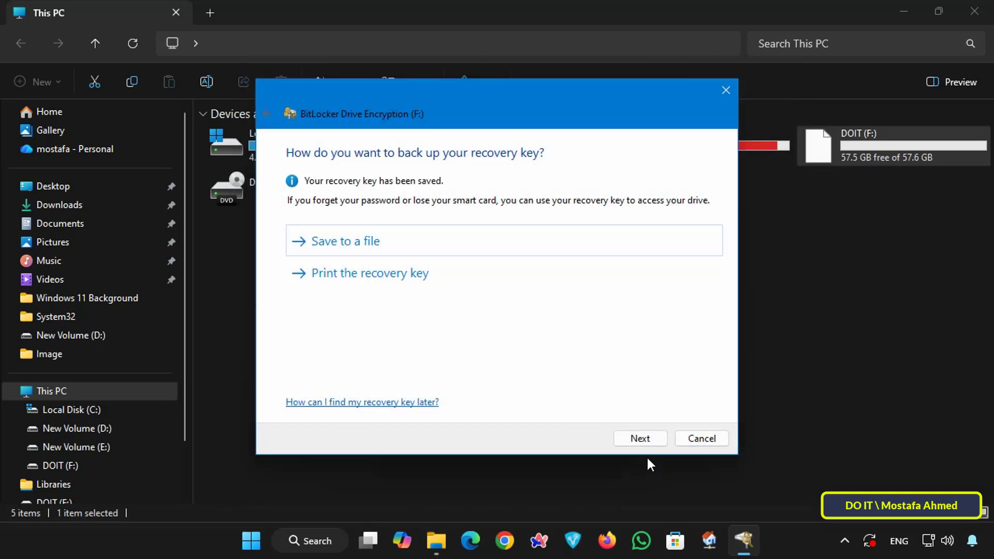
left_click(641, 439)
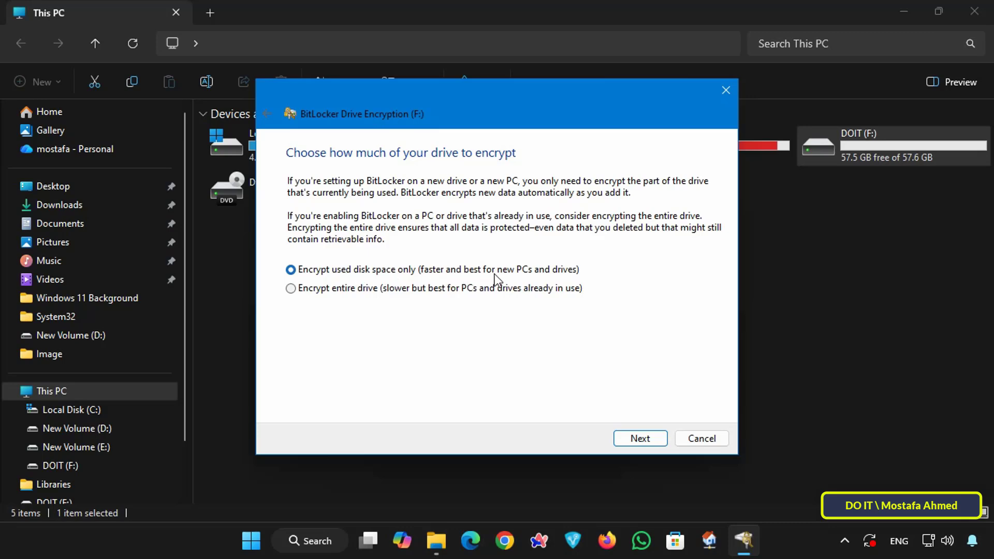
Encrypt drive F: with the used disk space only option and Compatible mode.
left_click(477, 288)
left_click(445, 274)
left_click(632, 440)
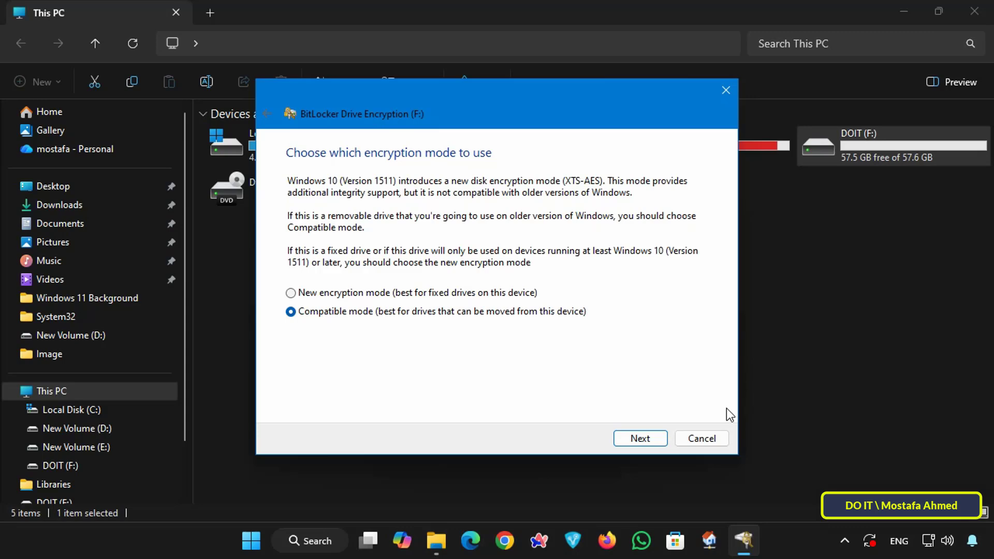
left_click(650, 440)
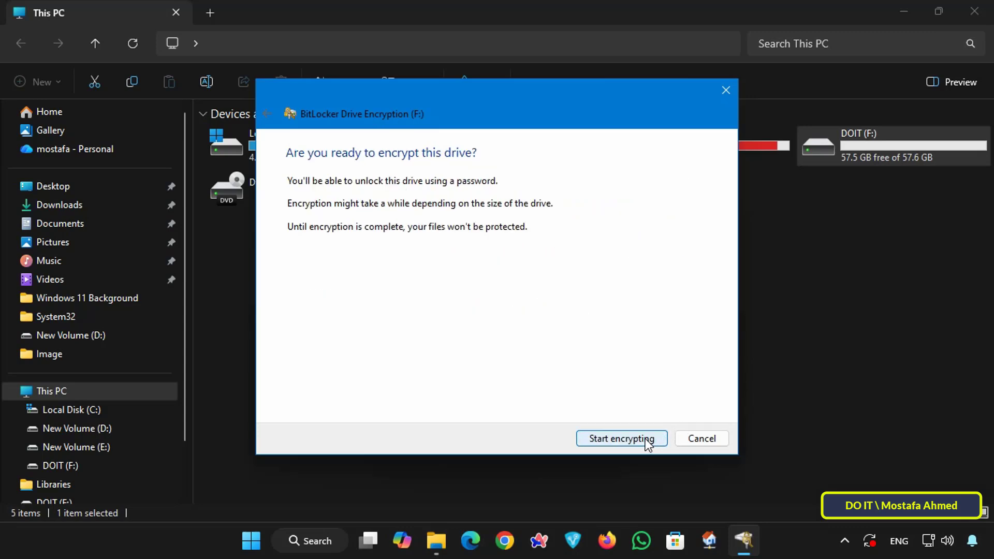
left_click(646, 439)
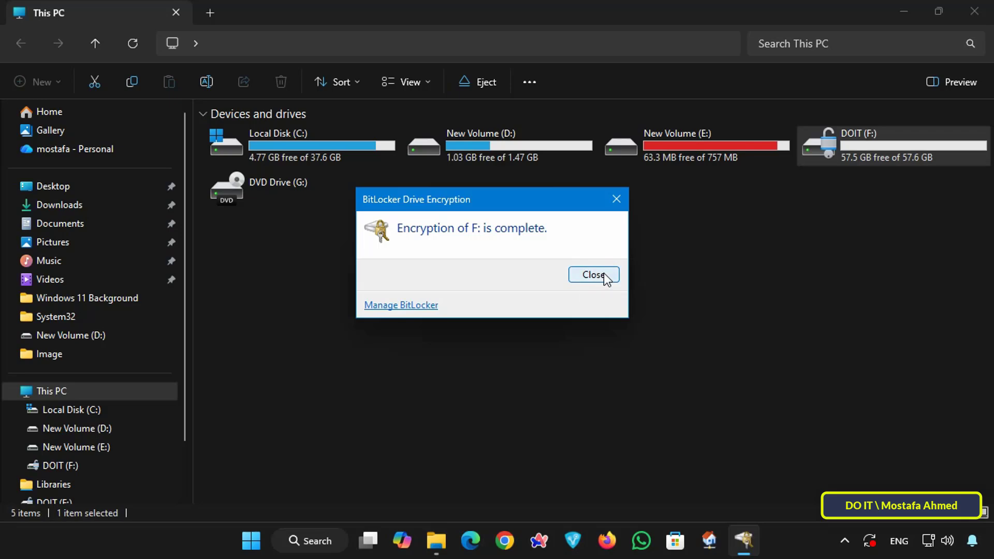
left_click(595, 276)
Dismiss the BitLocker notification and unlock USB Drive (F:) with the BitLocker password.
left_click(864, 155)
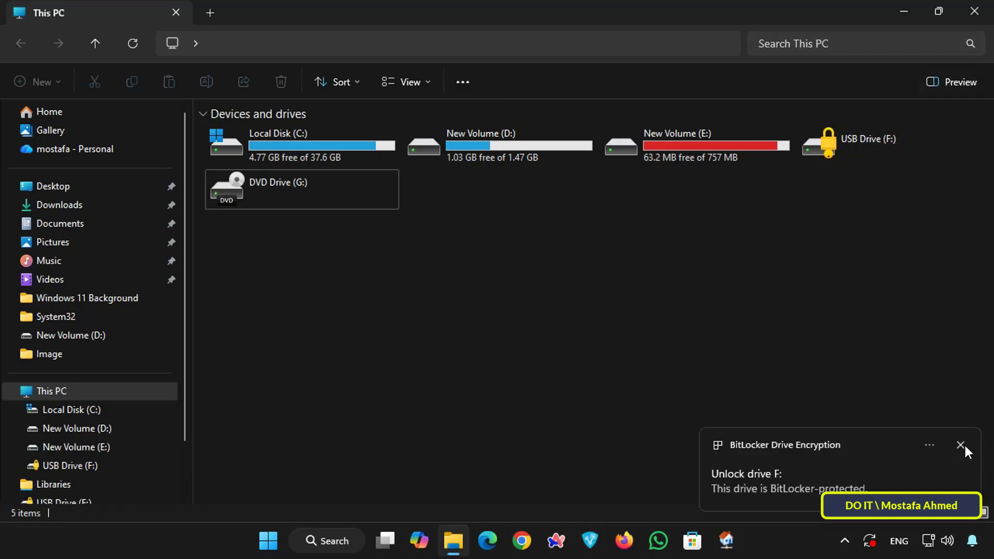
left_click(963, 446)
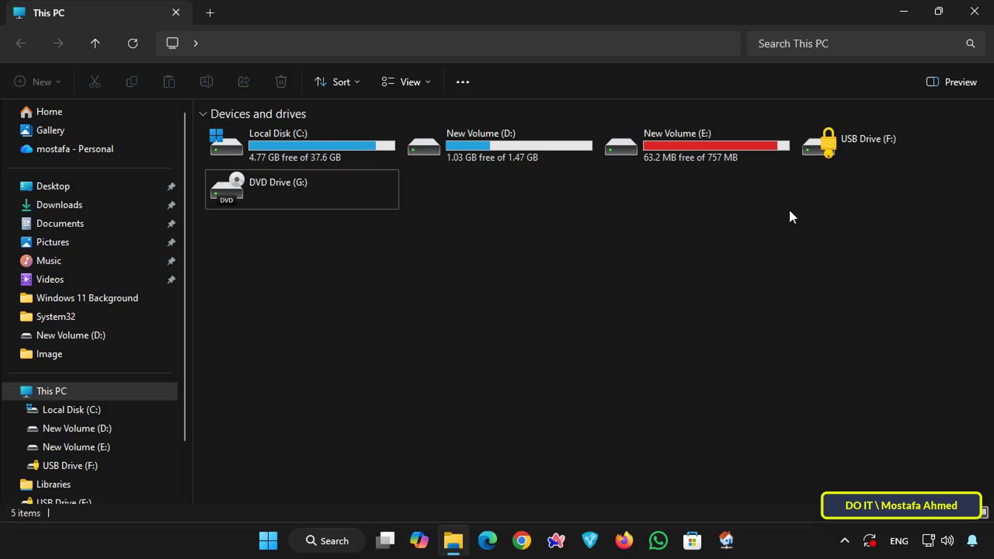
left_click(831, 146)
double_click(862, 153)
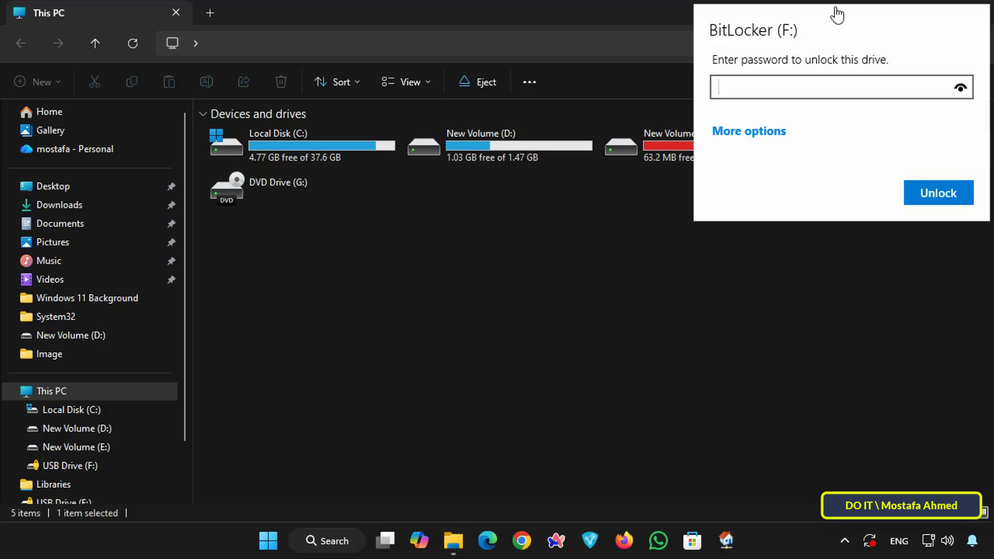
type("***********")
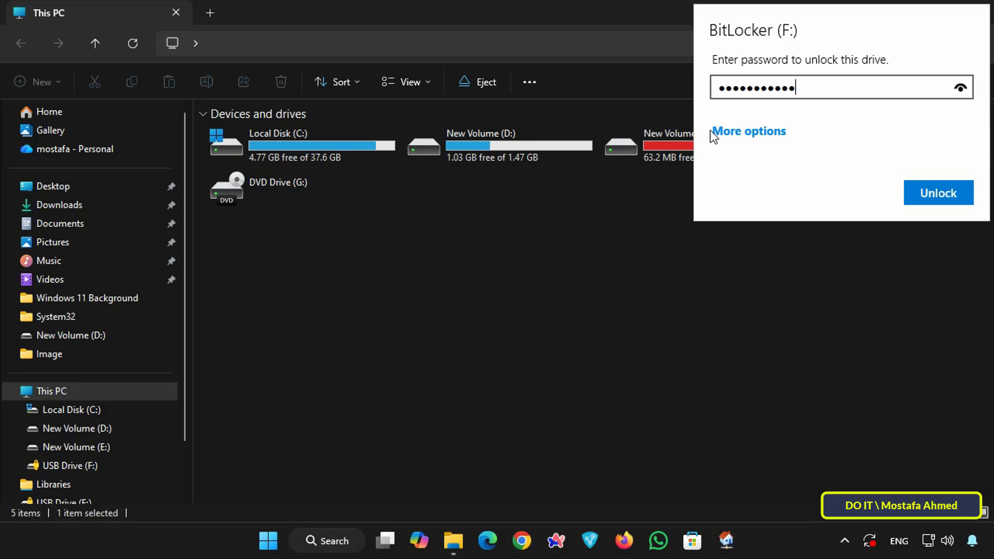
left_click(927, 196)
Open the unlocked DOIT (F:) drive to examine its files, and close its window.
double_click(943, 161)
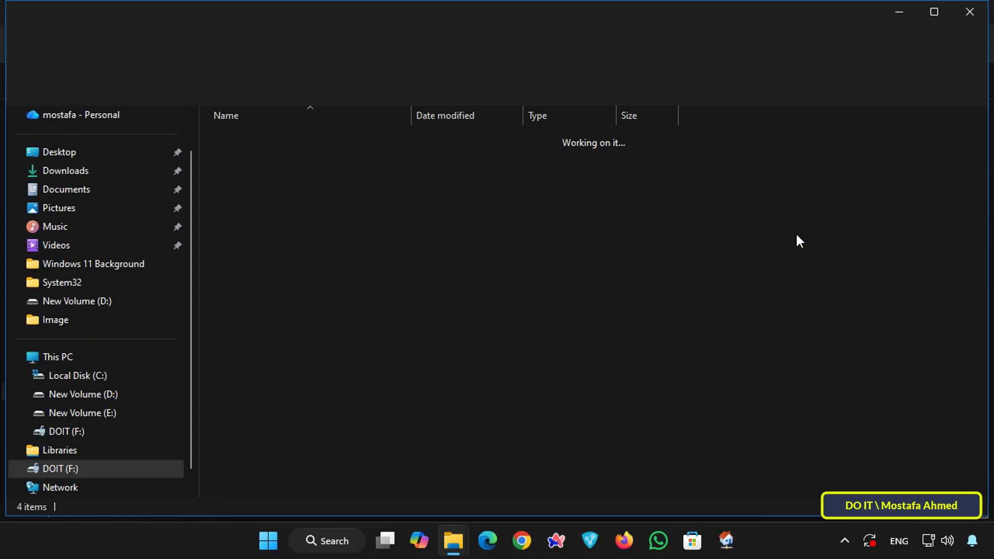
left_click(275, 187)
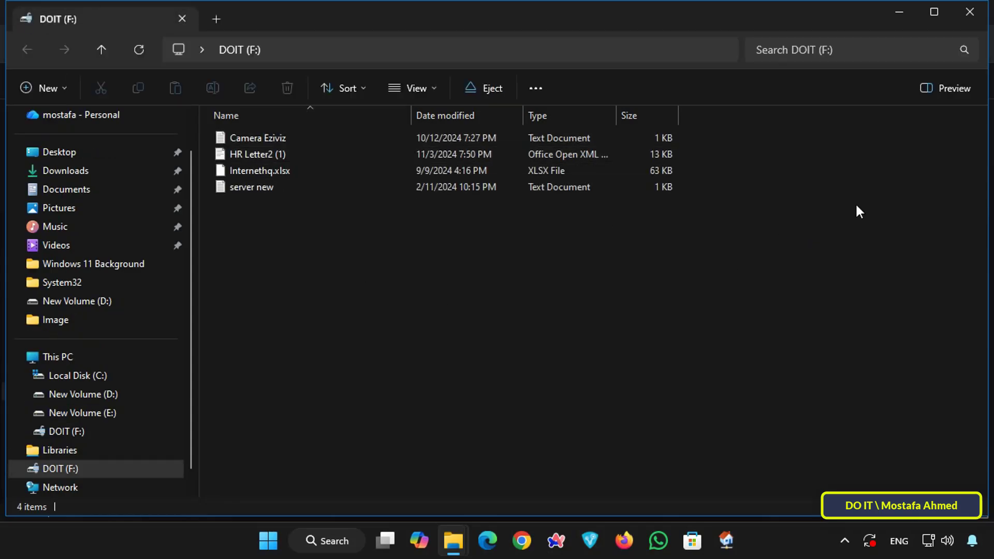
left_click(970, 11)
Open the saved BitLocker recovery key text file from the Documents folder.
left_click(960, 447)
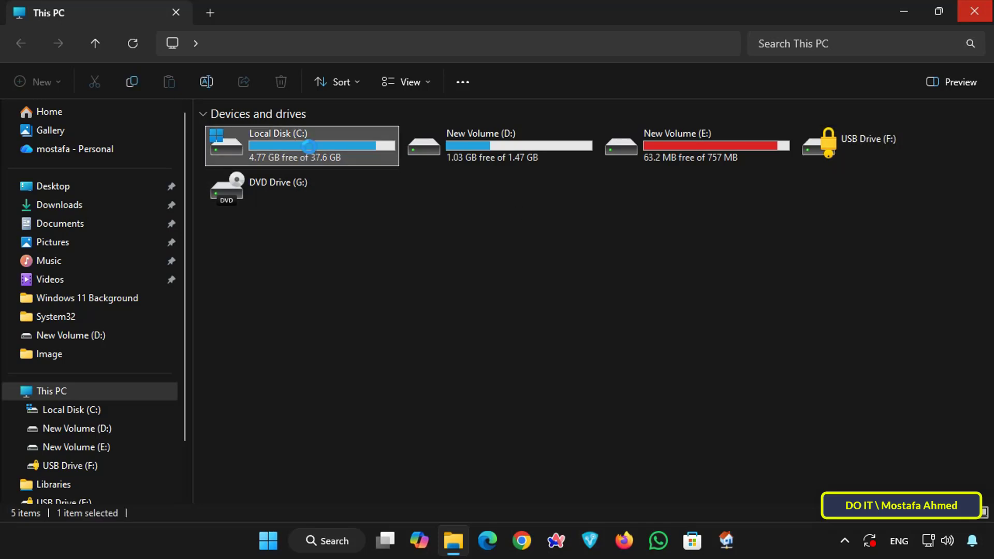
double_click(310, 148)
left_click(60, 224)
left_click(269, 132)
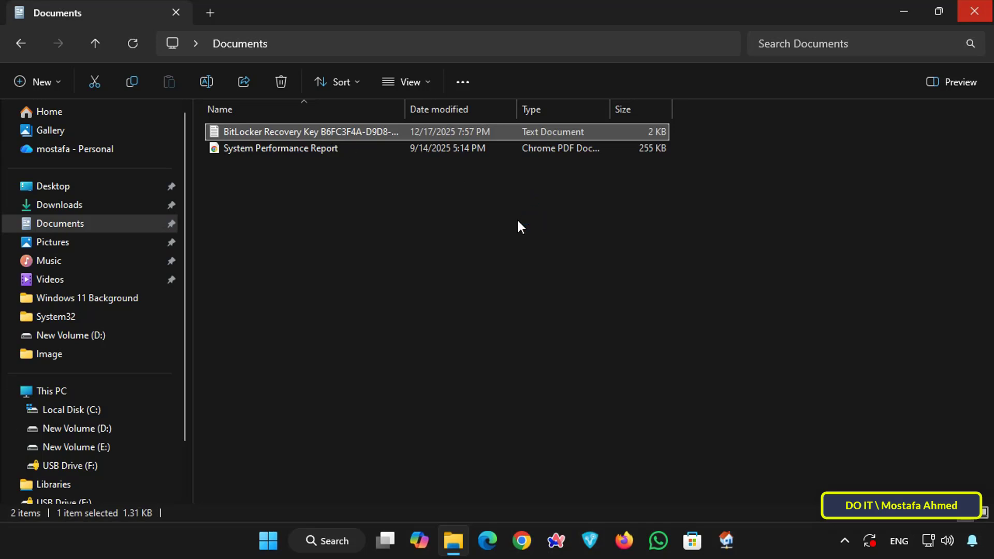
key("Return")
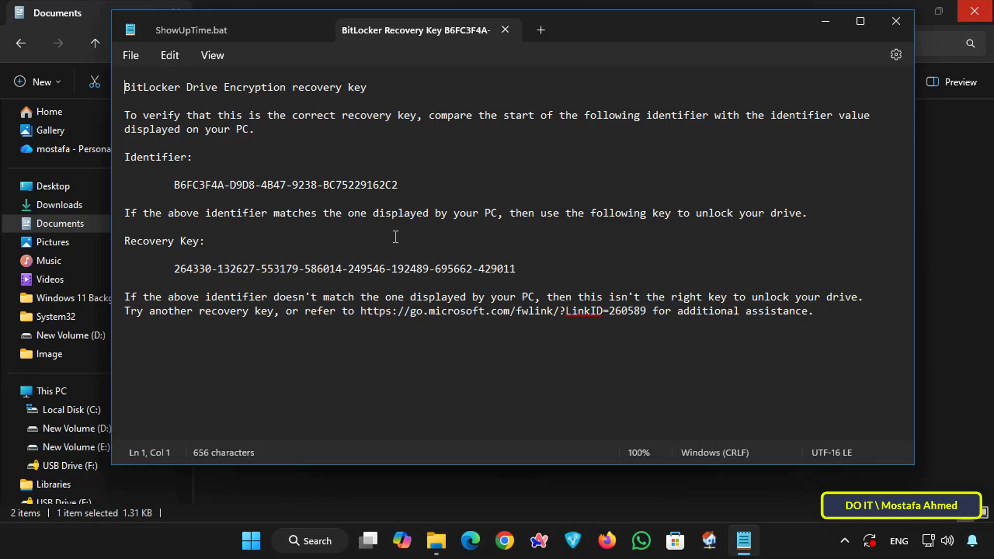
Copy the recovery key from the text file and minimize the Notepad and Documents windows.
left_click_drag(173, 270, 504, 271)
right_click(504, 271)
left_click(543, 84)
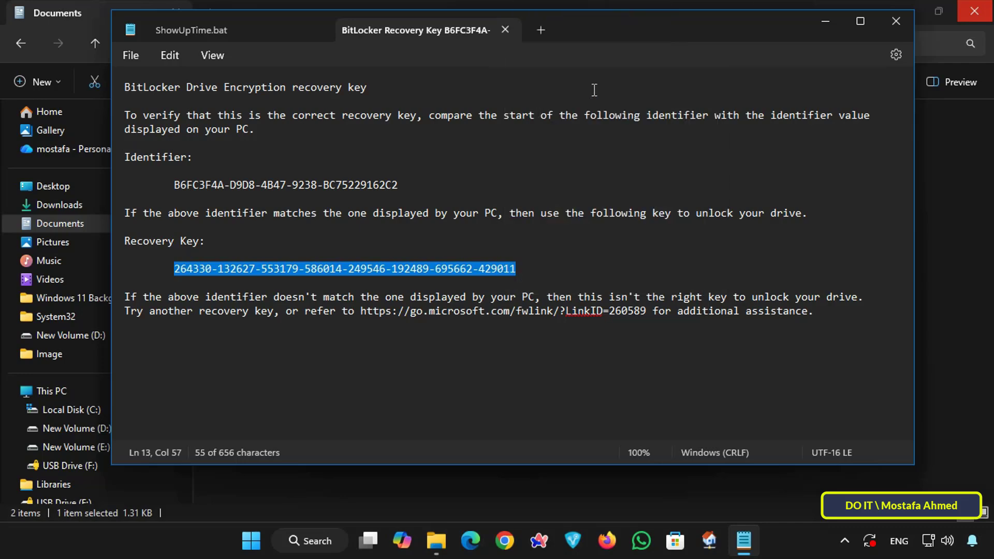
left_click(826, 23)
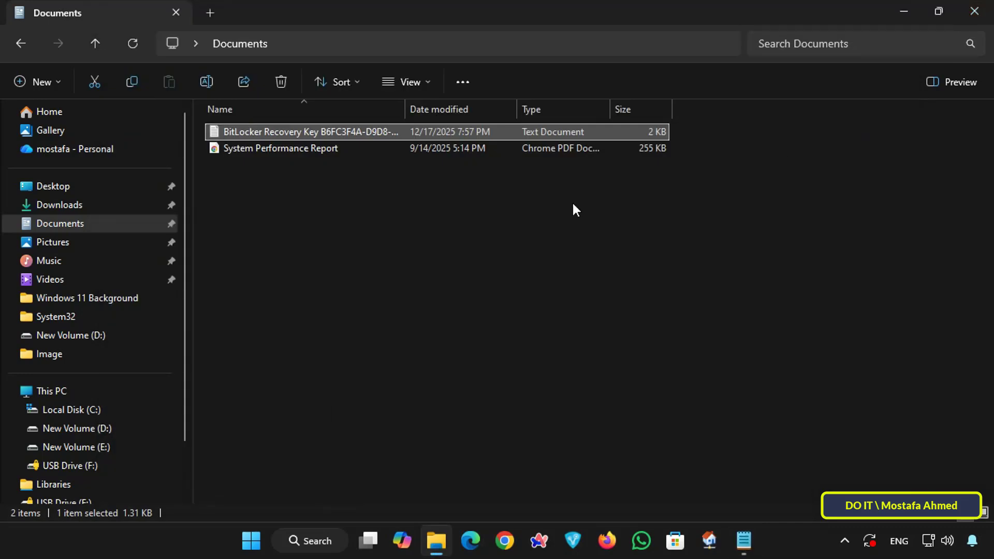
left_click(905, 21)
Open This PC and unlock USB Drive (F:) by pasting the recovery key instead of the password.
double_click(35, 11)
left_click(352, 209)
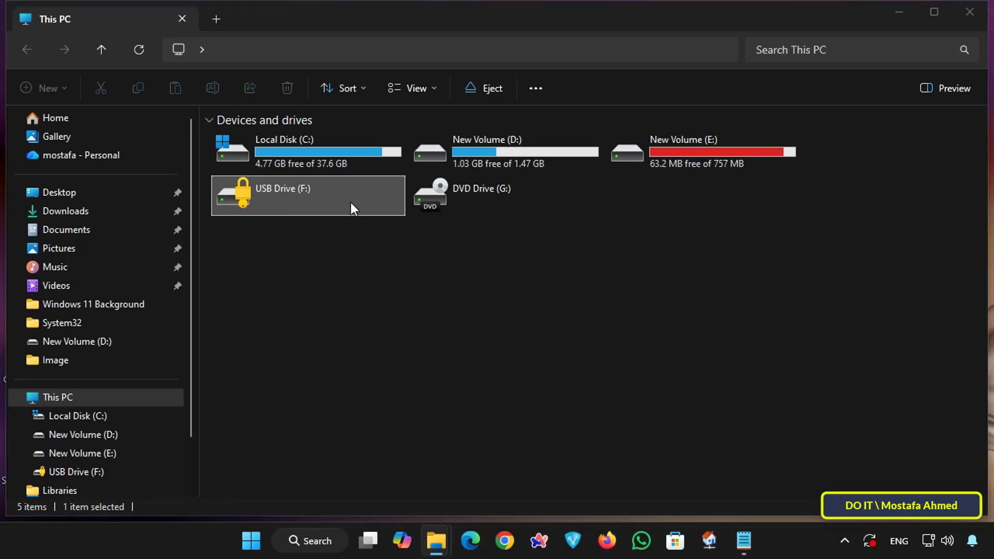
double_click(351, 204)
left_click(754, 135)
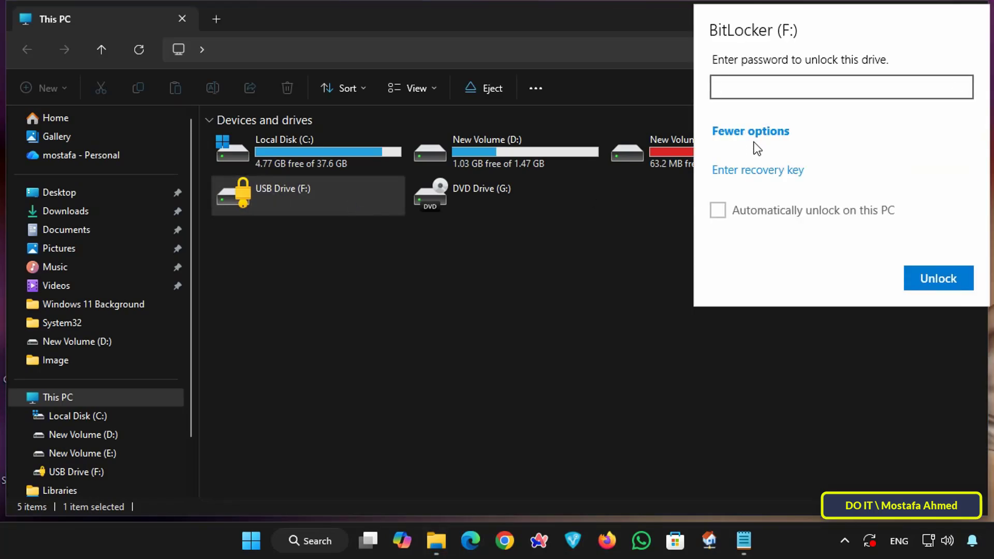
left_click(748, 172)
key("ctrl+v")
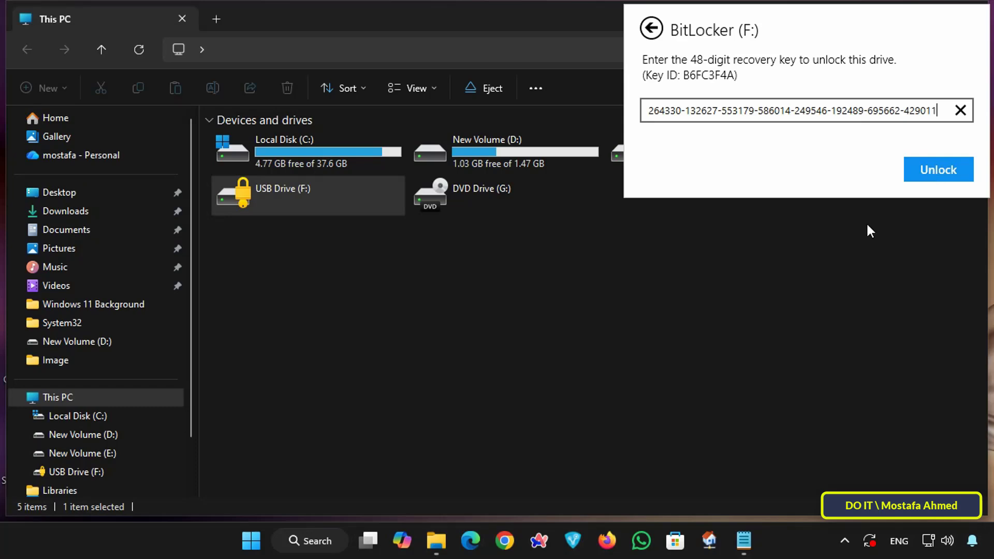
key("Return")
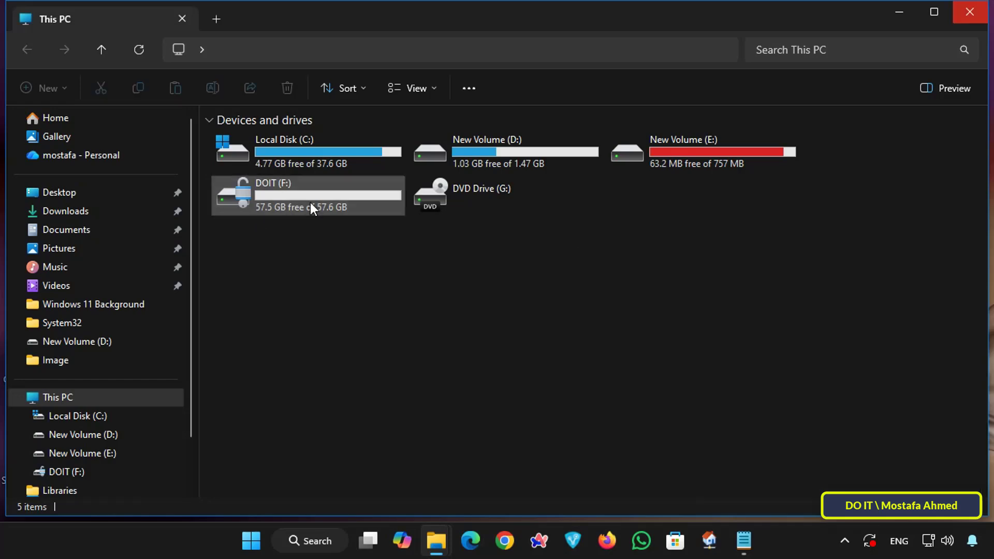
Minimize the This PC window, search Windows for "control panel", and open BitLocker Drive Encryption in Control Panel.
left_click(899, 11)
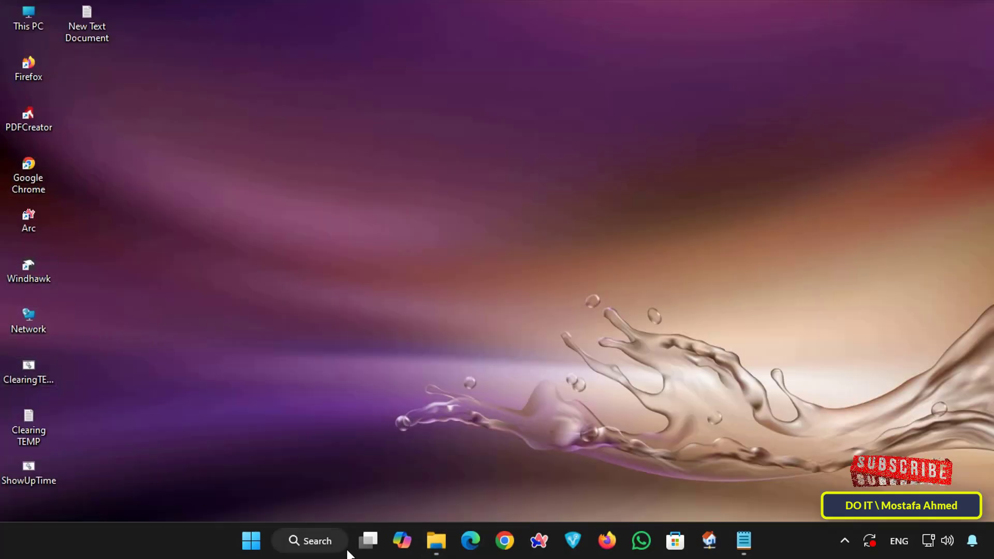
left_click(322, 543)
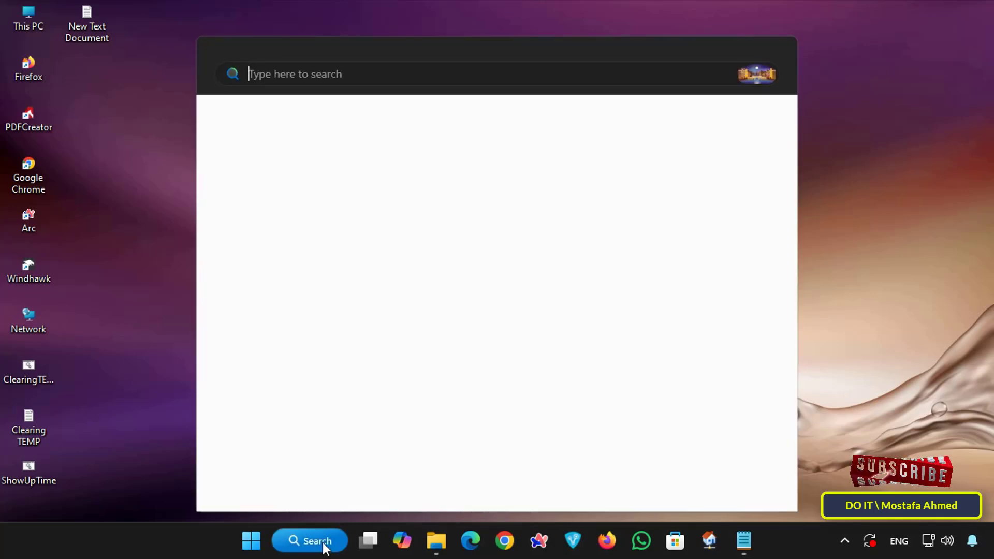
type("c")
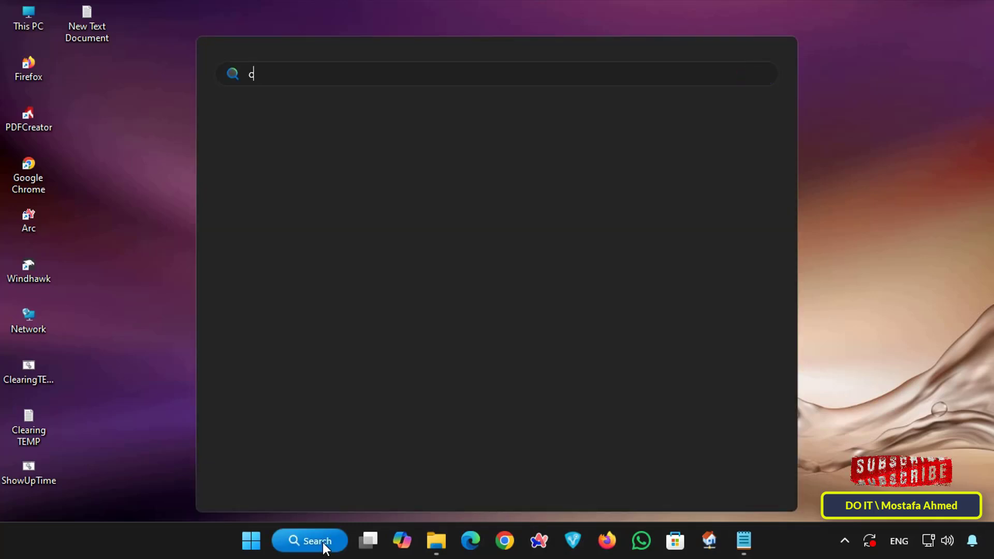
type("ontro")
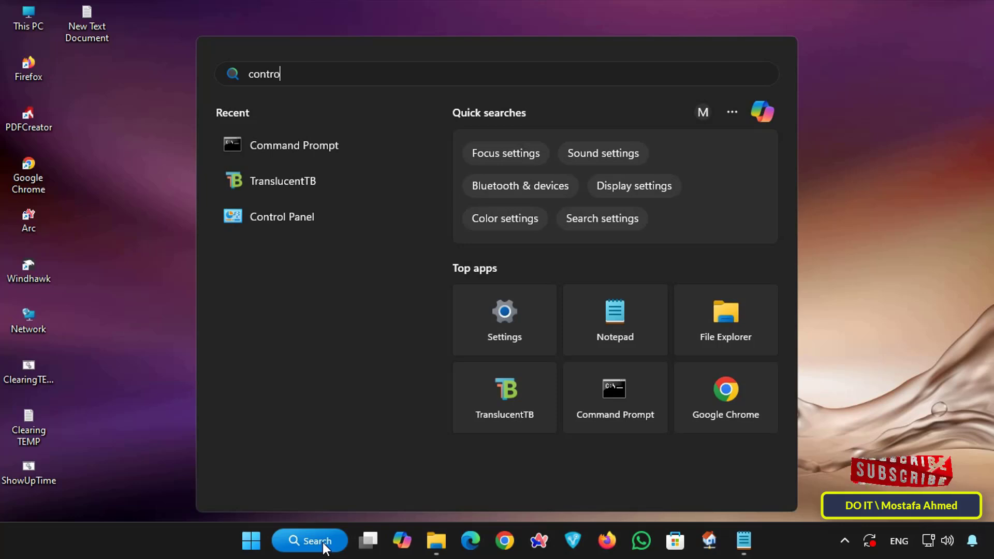
type("l panel")
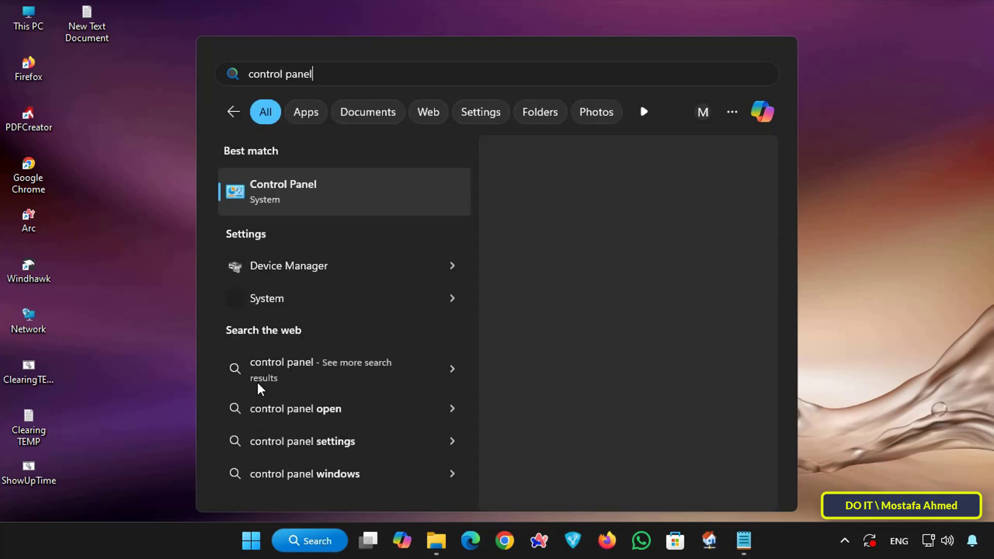
left_click(356, 203)
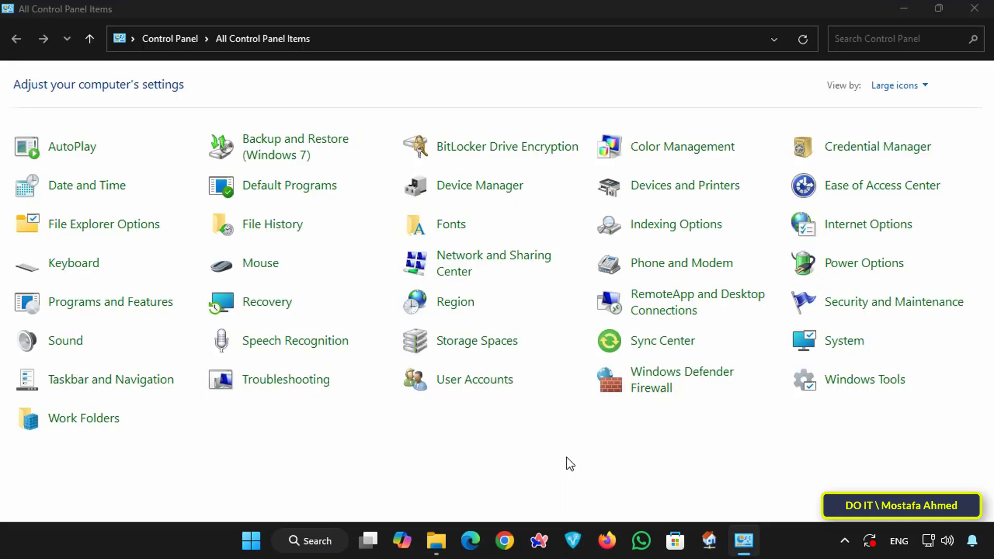
left_click(524, 164)
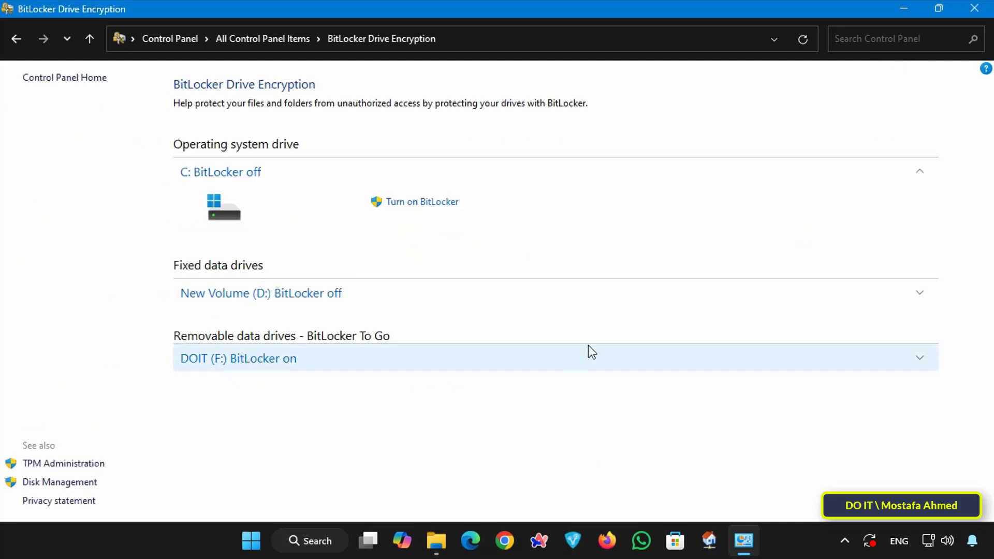
Turn off BitLocker for the removable drive DOIT (F:), minimize the settings window, and dismiss the decryption notice once it finishes.
left_click(922, 357)
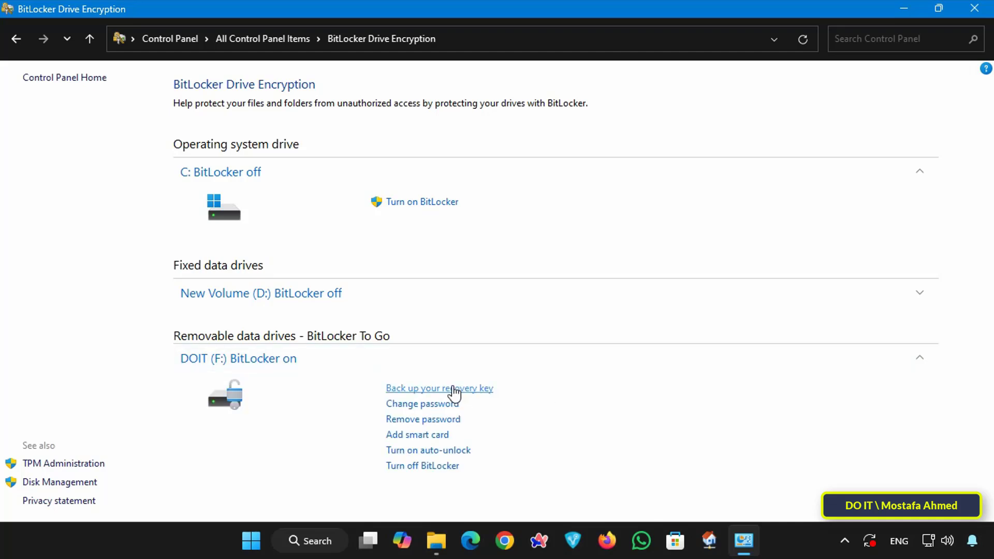
left_click(442, 469)
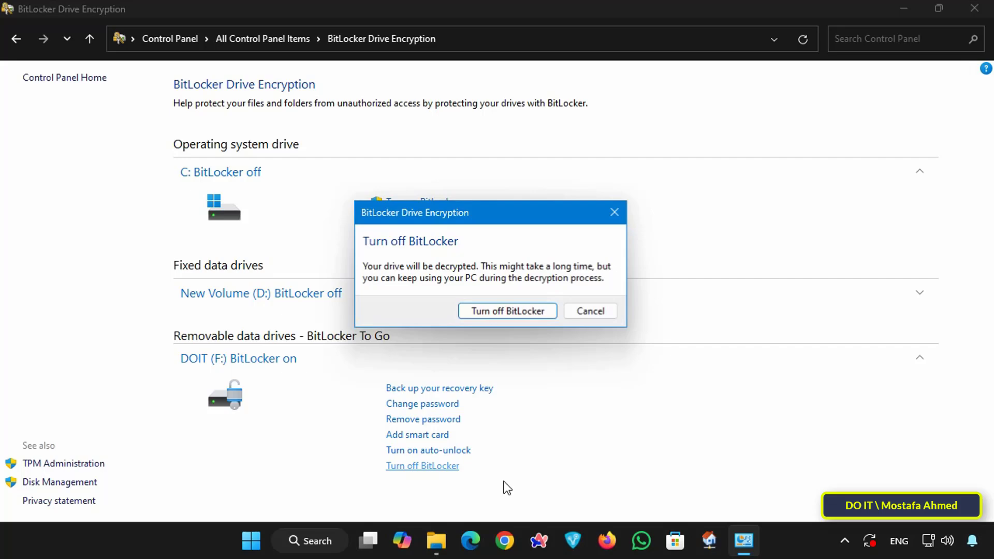
left_click(493, 312)
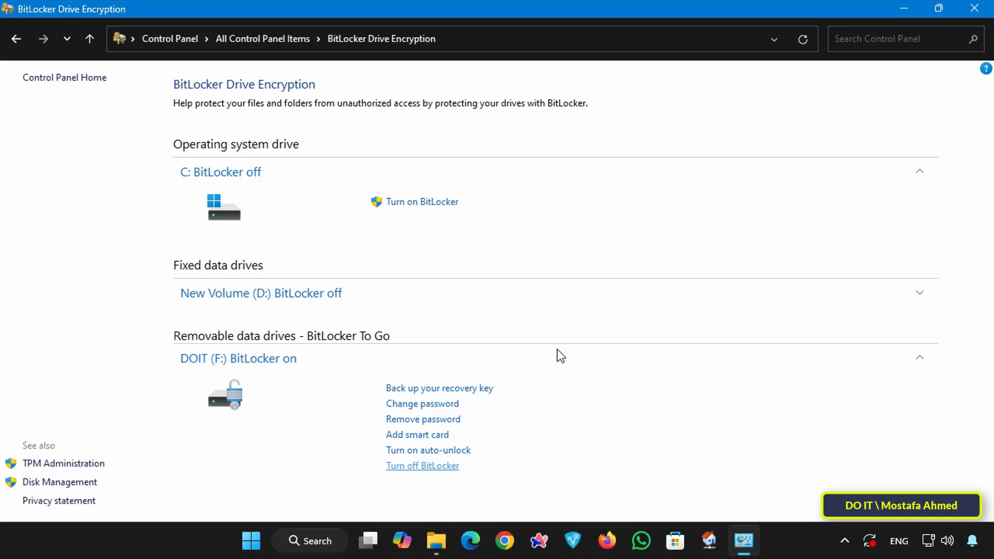
left_click(905, 8)
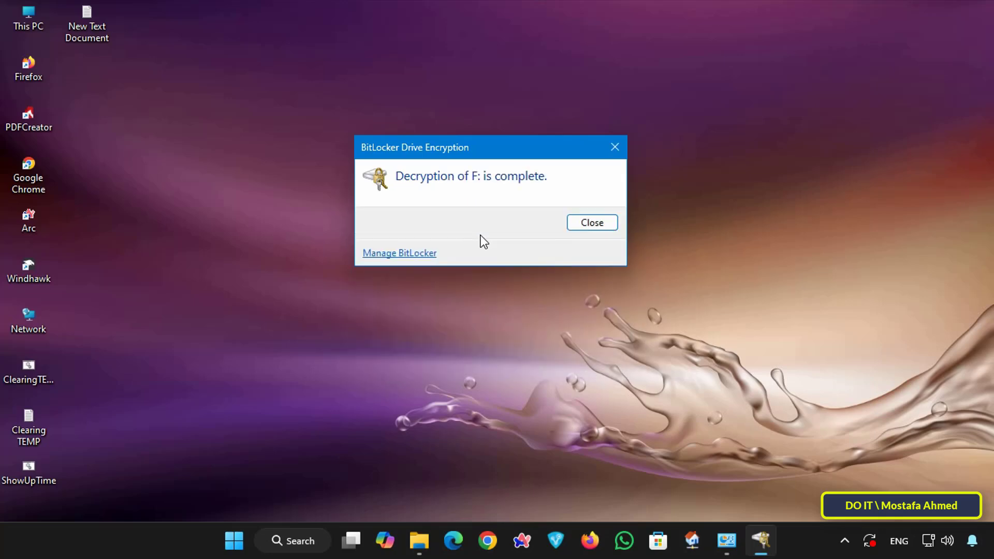
left_click(577, 221)
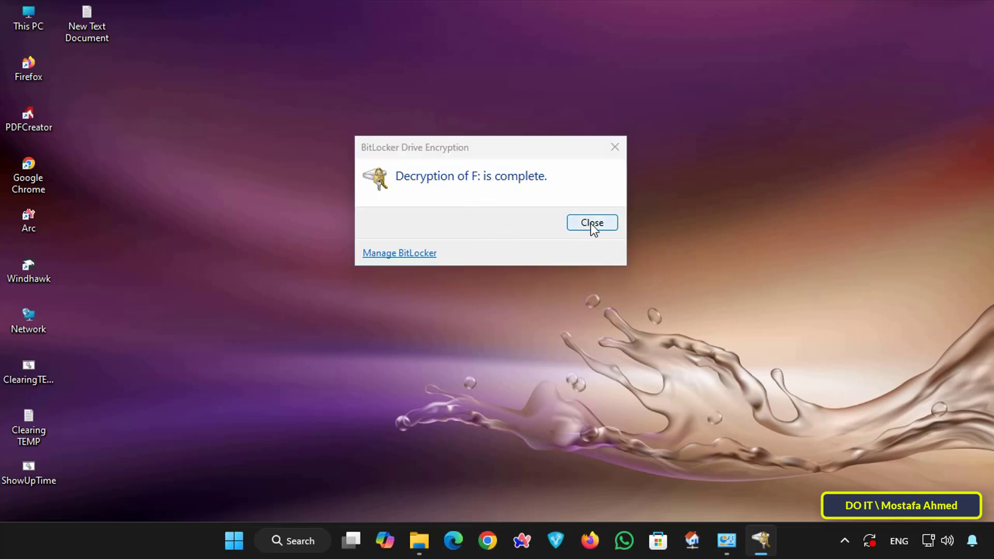
left_click(592, 224)
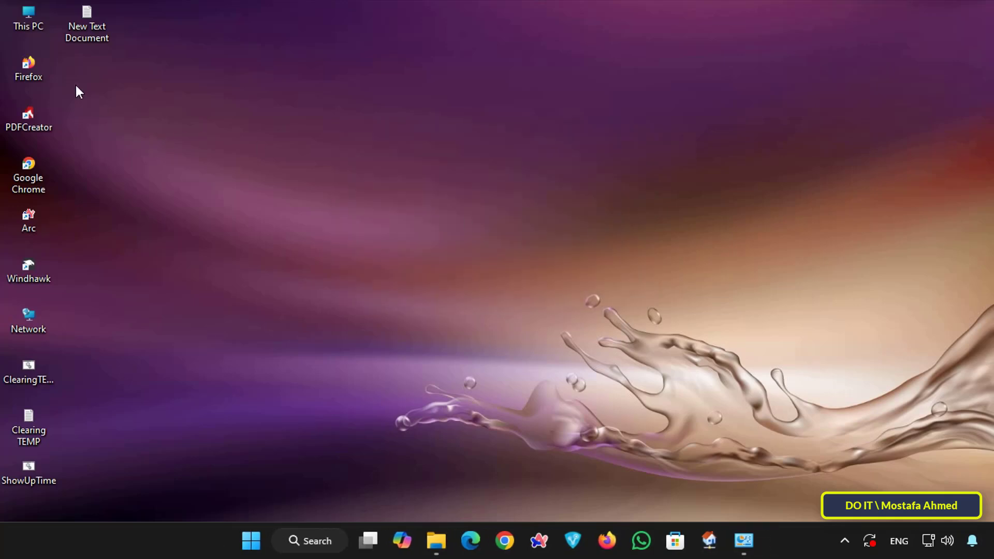
Open This PC and check the DOIT (F:) drive's icon for a BitLocker lock.
double_click(32, 14)
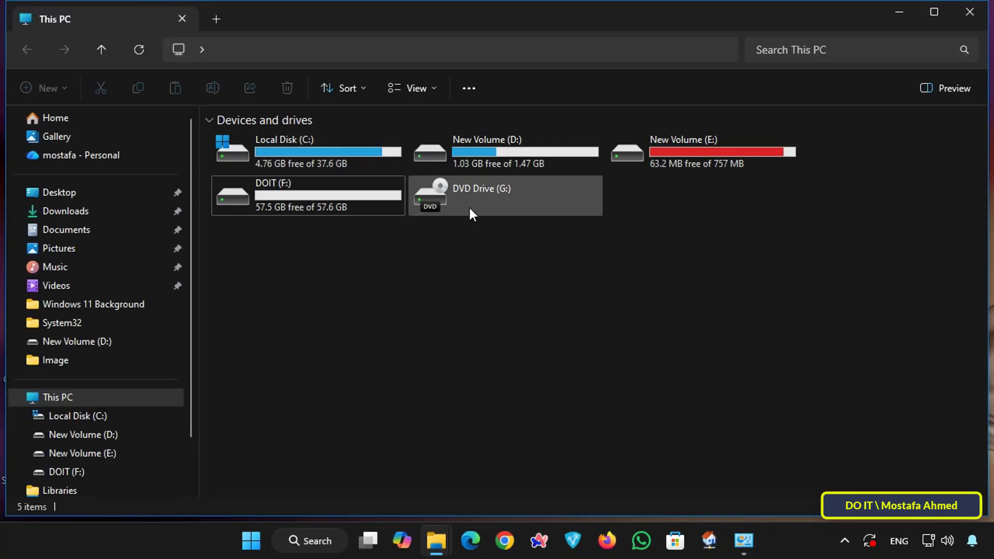
left_click(331, 205)
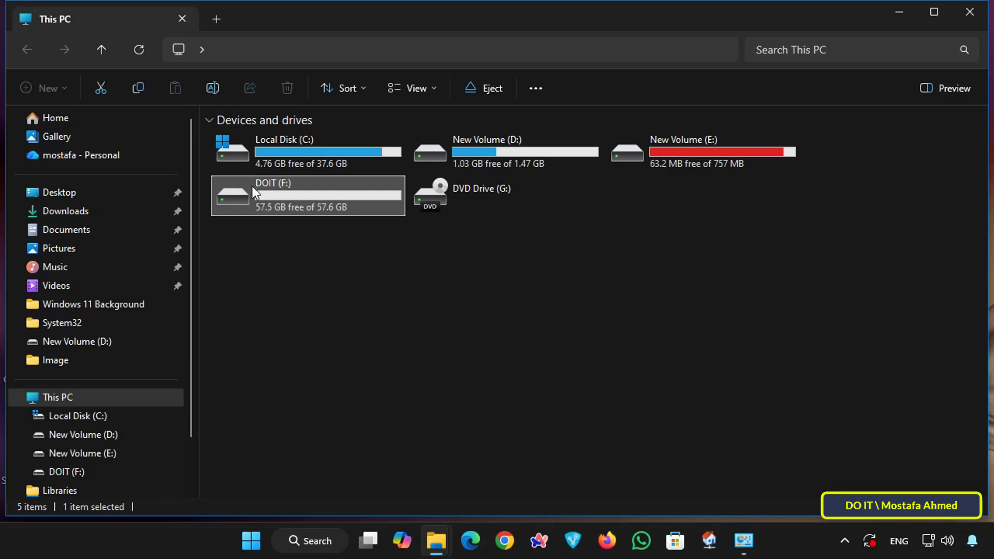
left_click(524, 347)
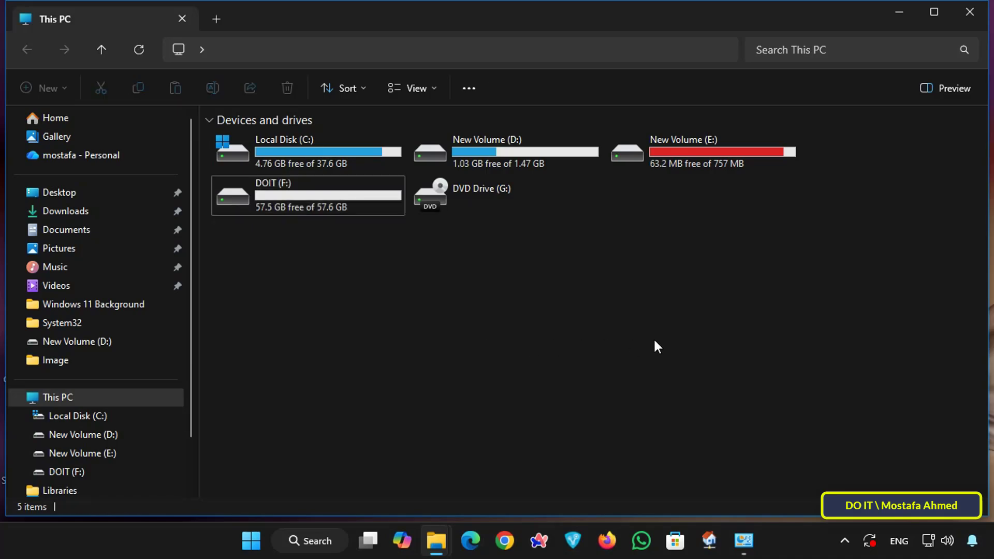